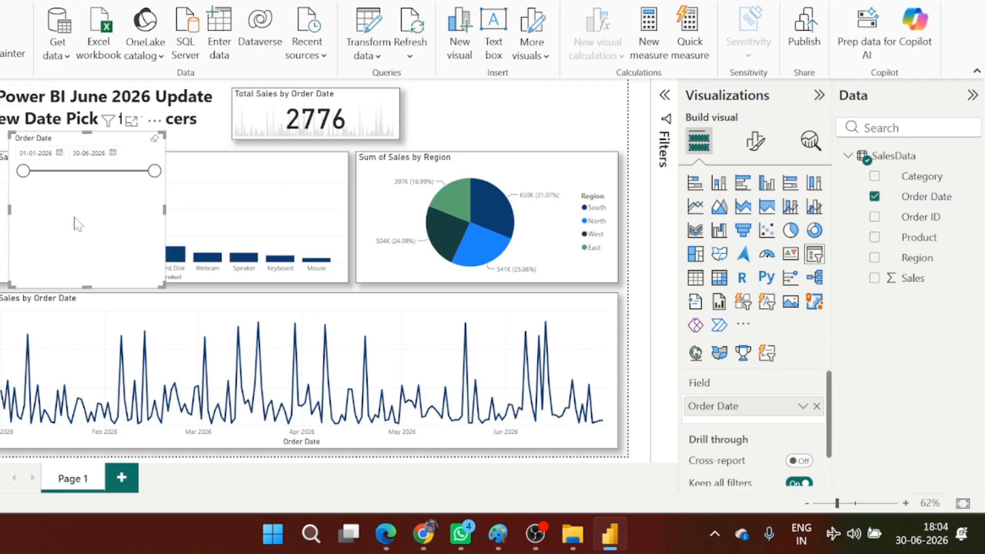
Shrink the Order Date slicer to the Total Sales card's height and preview its start-date calendar
{"action": "left_click_drag", "start_coordinate": [513, 239], "coordinate": [520, 139]}
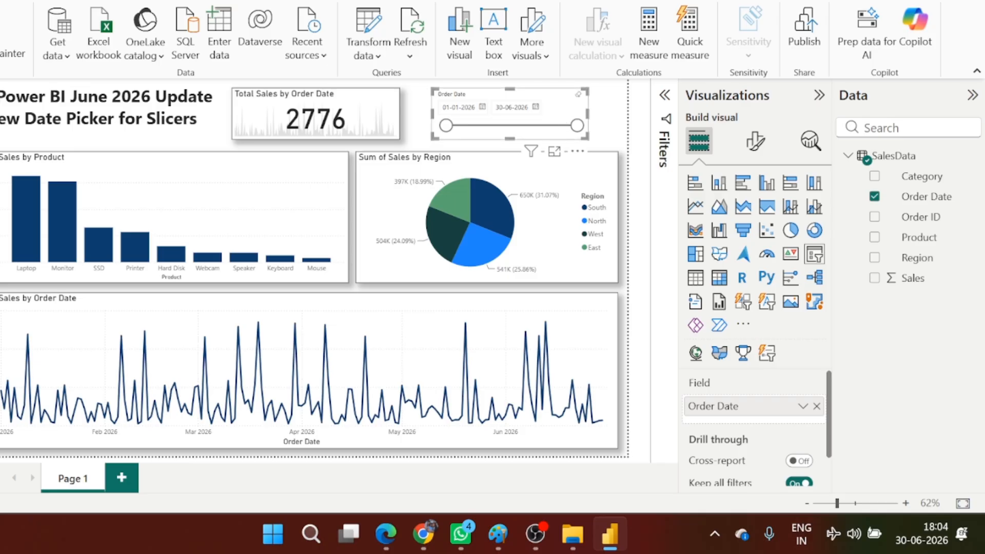
{"action": "left_click", "coordinate": [482, 107]}
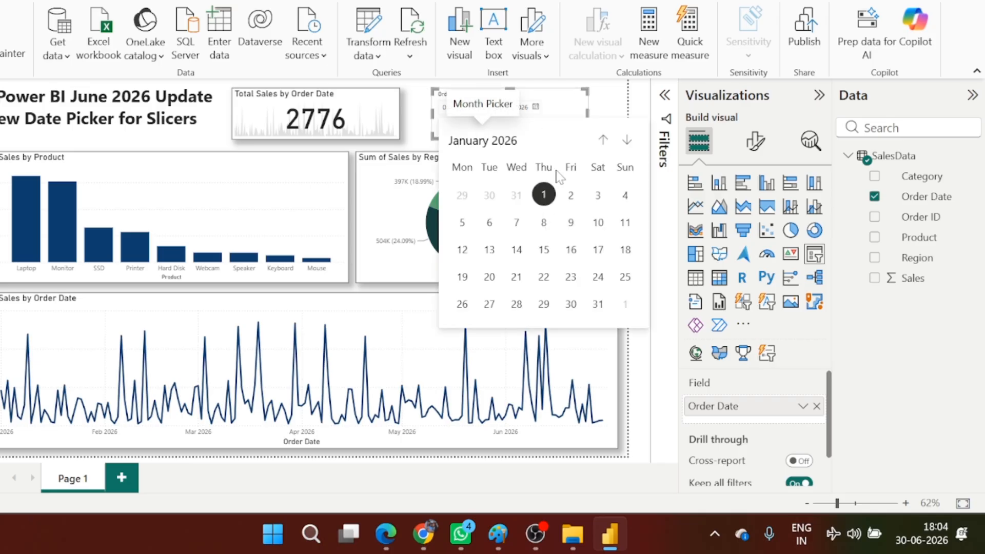
{"action": "left_click", "coordinate": [567, 111]}
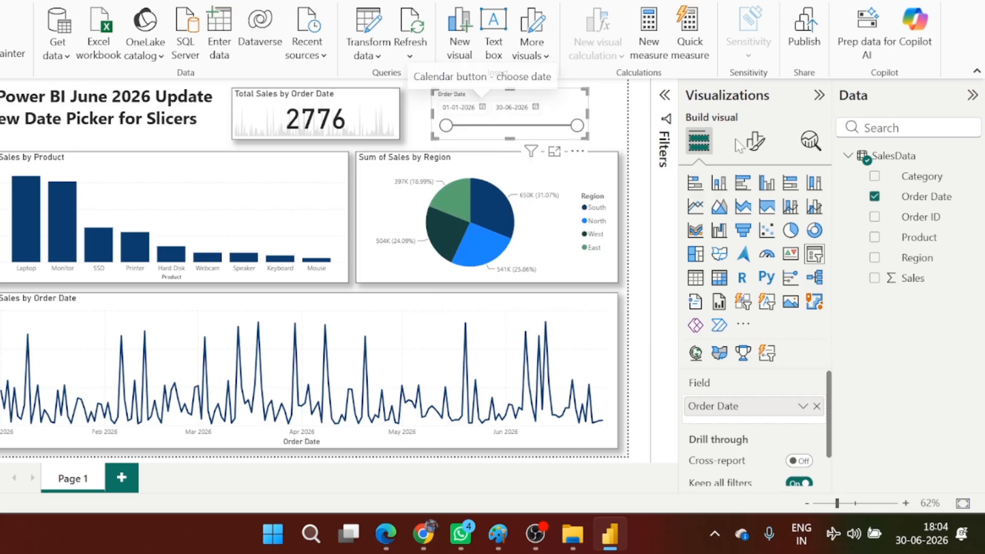
Set the Order Date slicer's style to Relative Date
{"action": "left_click", "coordinate": [769, 152]}
{"action": "left_click", "coordinate": [783, 286]}
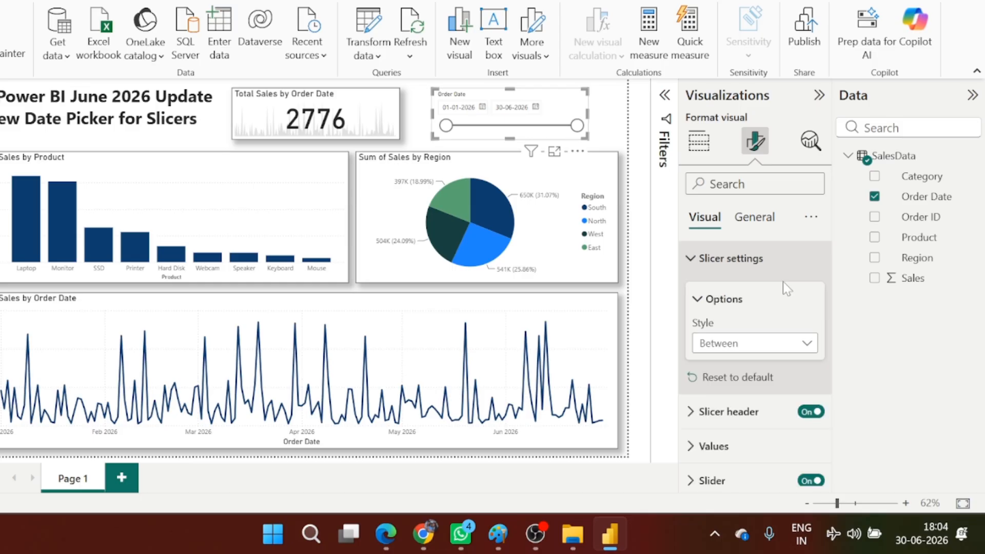
{"action": "left_click", "coordinate": [796, 346]}
{"action": "left_click", "coordinate": [754, 284]}
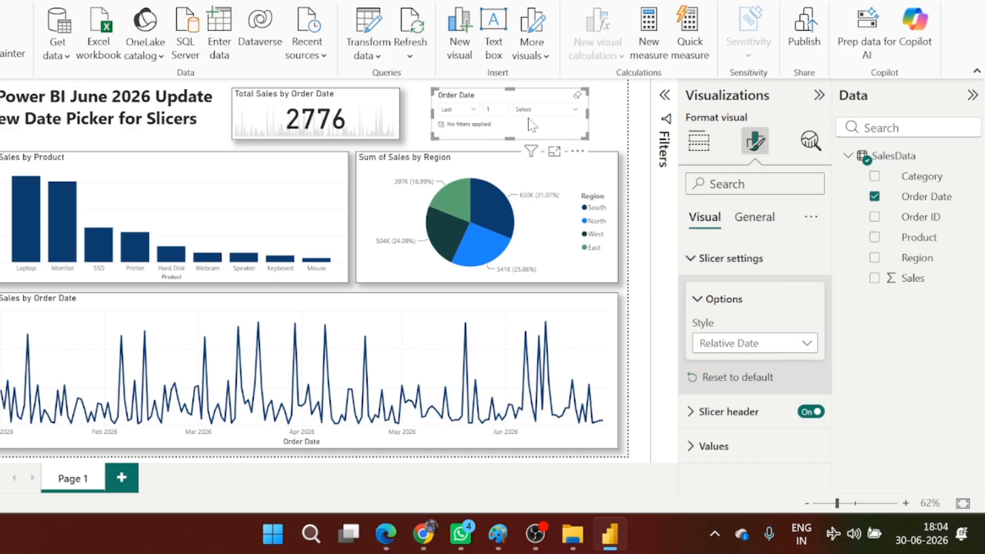
Filter the report to the last 7 Days with the Order Date slicer and deselect the visuals
{"action": "left_click", "coordinate": [481, 110]}
{"action": "type", "text": "7"}
{"action": "left_click", "coordinate": [536, 110]}
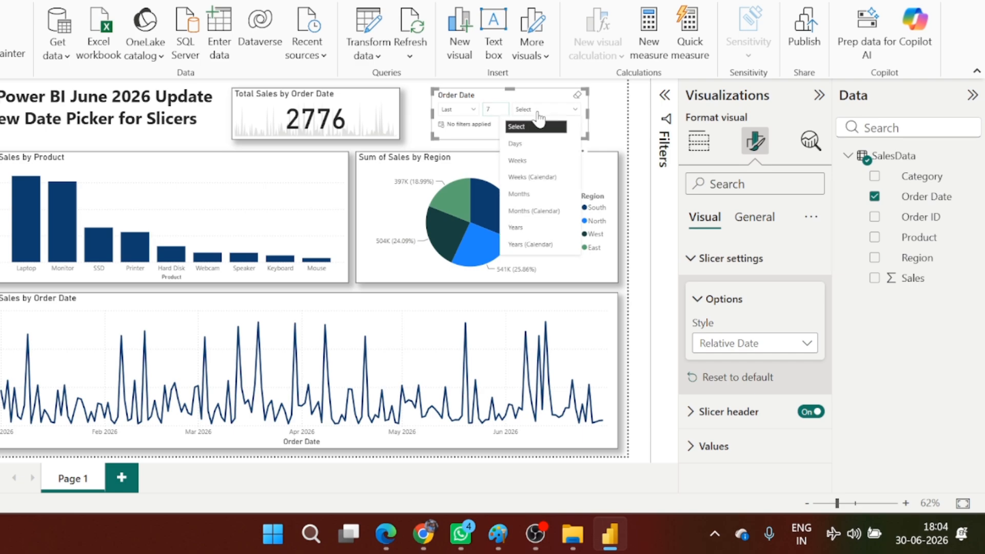
{"action": "left_click", "coordinate": [535, 147]}
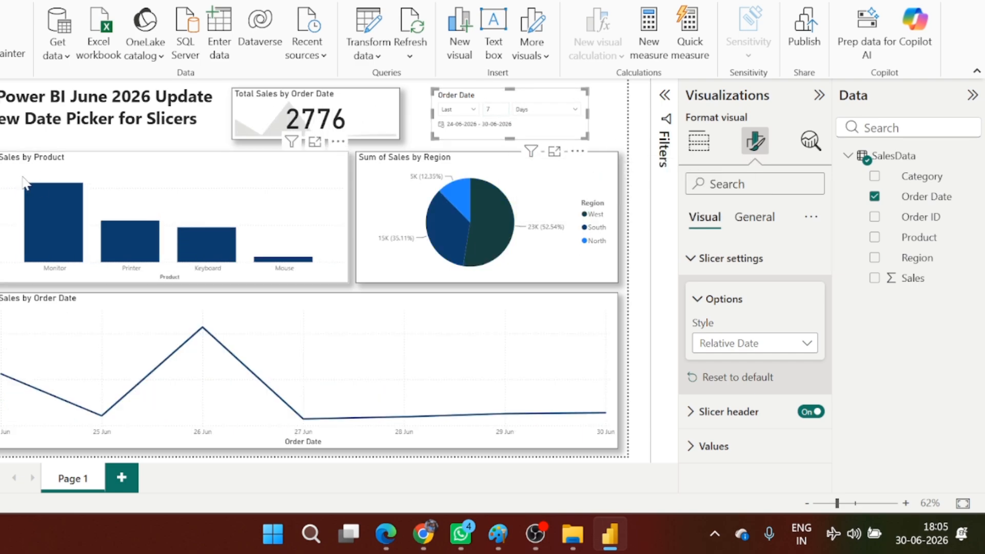
{"action": "left_click", "coordinate": [20, 143]}
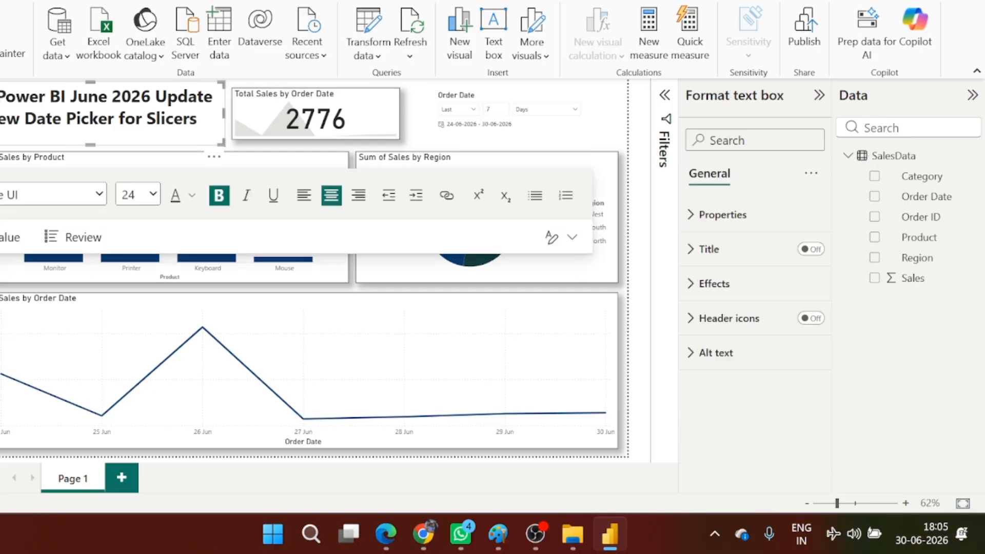
{"action": "left_click", "coordinate": [2, 149]}
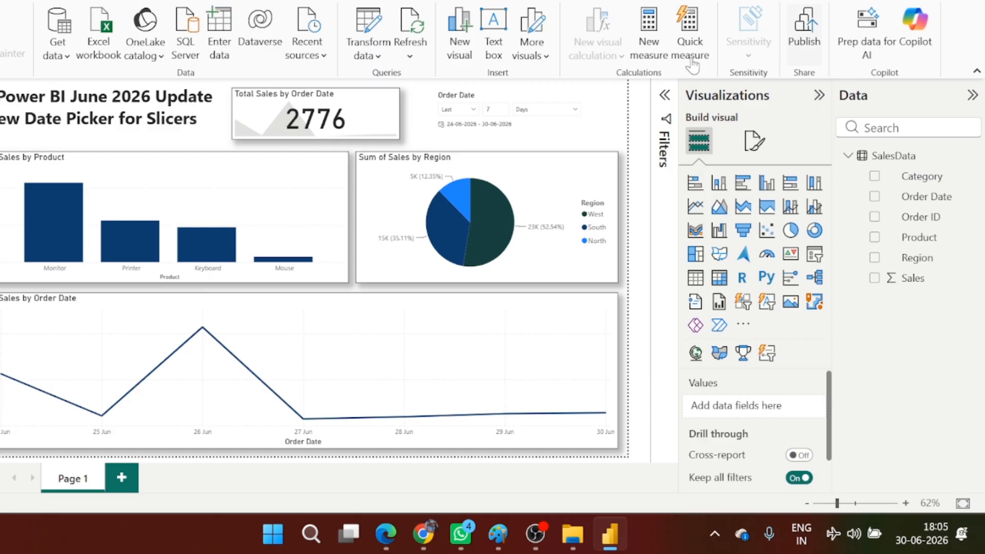
Change the Order Date slicer's style back to Between
{"action": "left_click", "coordinate": [537, 97]}
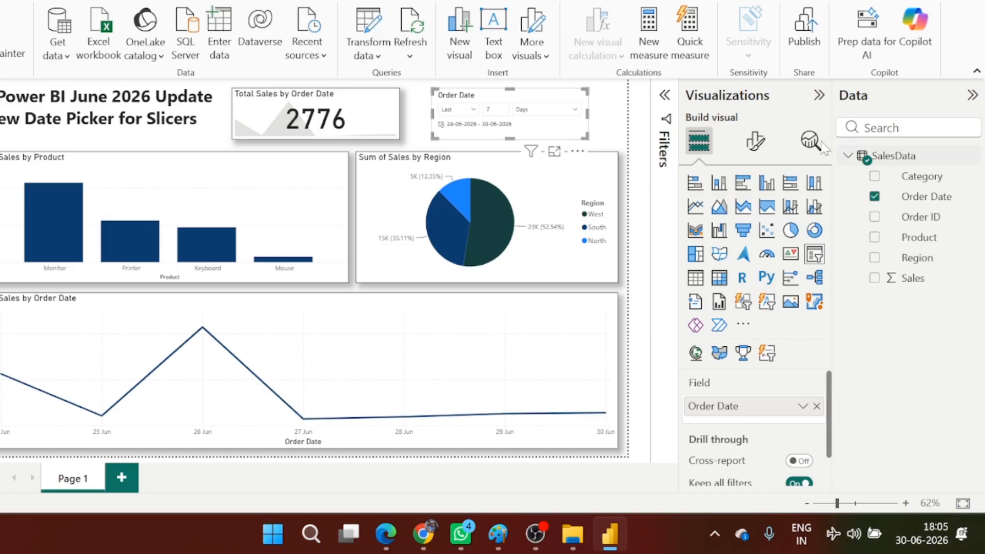
{"action": "left_click", "coordinate": [754, 143]}
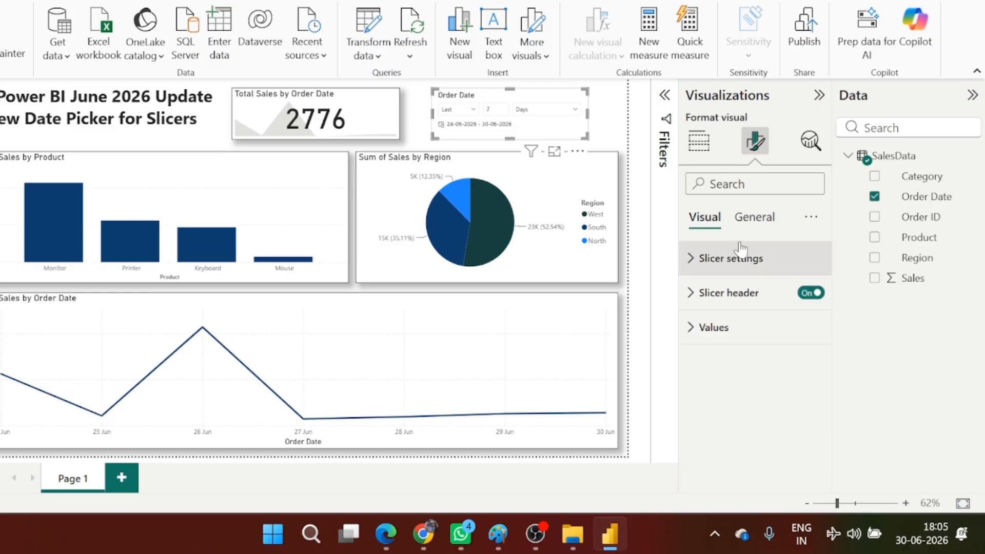
{"action": "left_click", "coordinate": [735, 273]}
{"action": "left_click", "coordinate": [754, 343]}
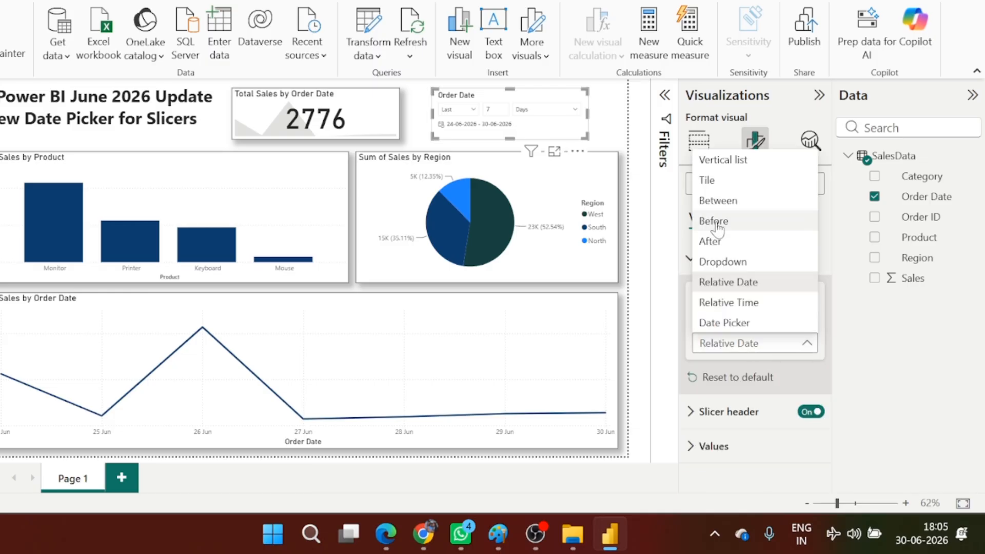
{"action": "left_click", "coordinate": [718, 201]}
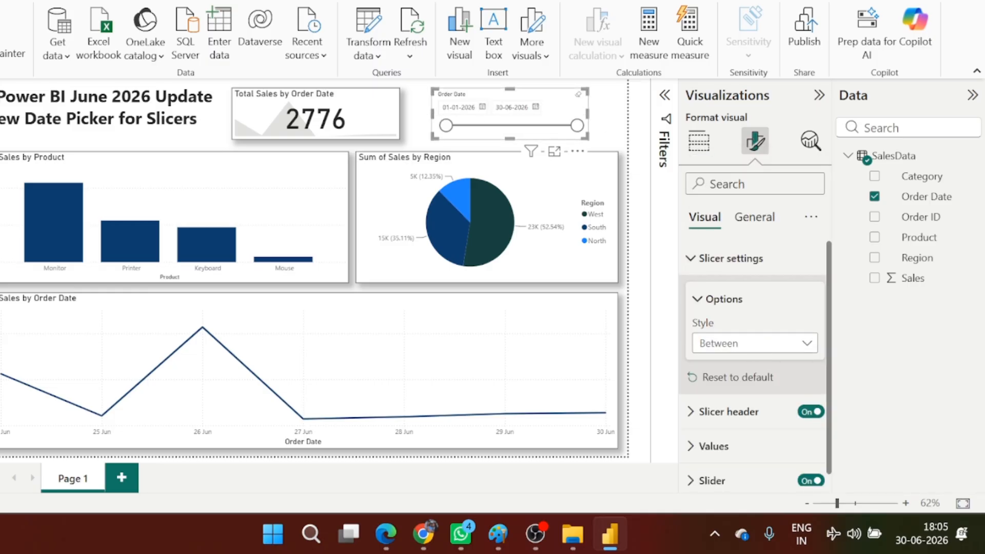
Set the Order Date slicer's range from 10-01-2026 to 20-06-2026 using the calendars
{"action": "left_click", "coordinate": [482, 110]}
{"action": "left_click", "coordinate": [597, 222]}
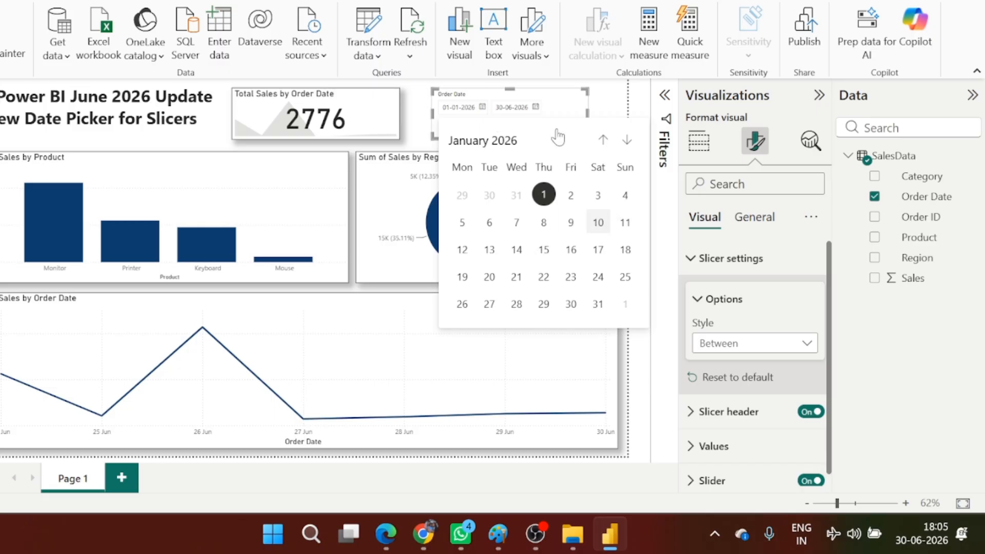
{"action": "left_click", "coordinate": [536, 108]}
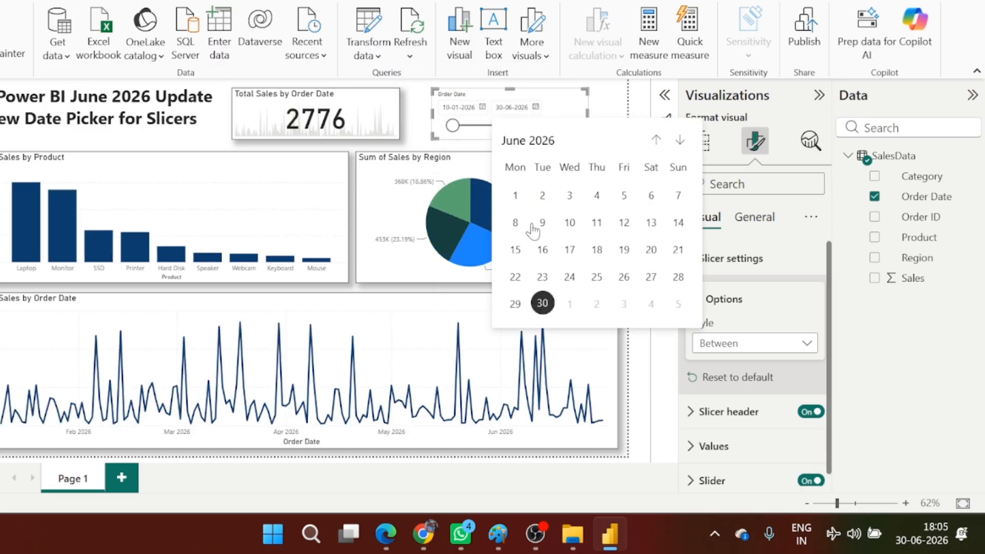
{"action": "left_click", "coordinate": [651, 250]}
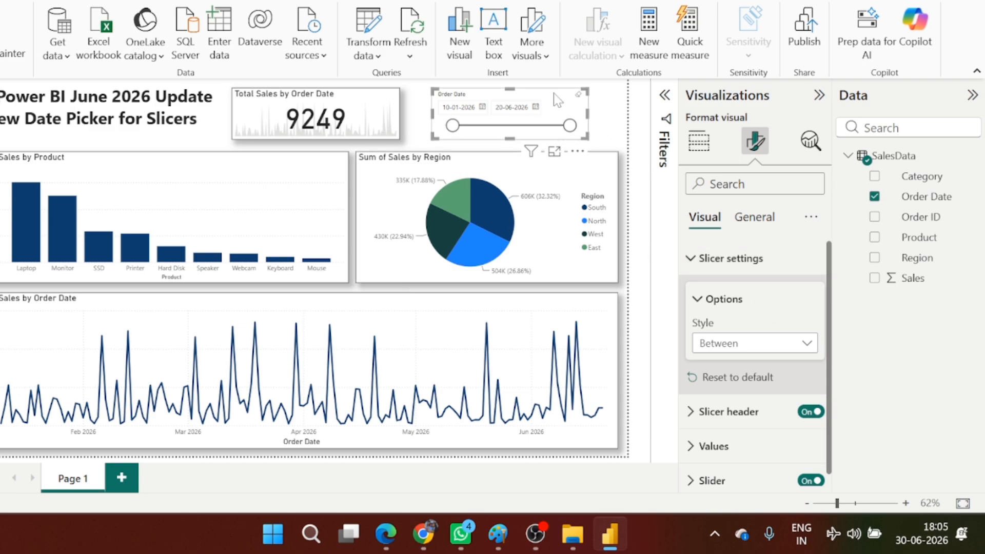
{"action": "left_click", "coordinate": [482, 107]}
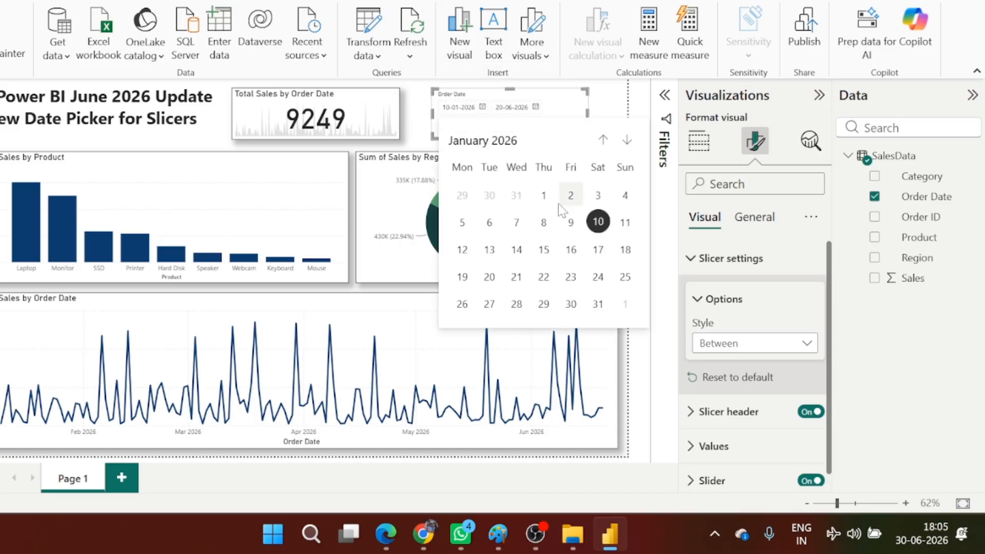
{"action": "left_click", "coordinate": [564, 106]}
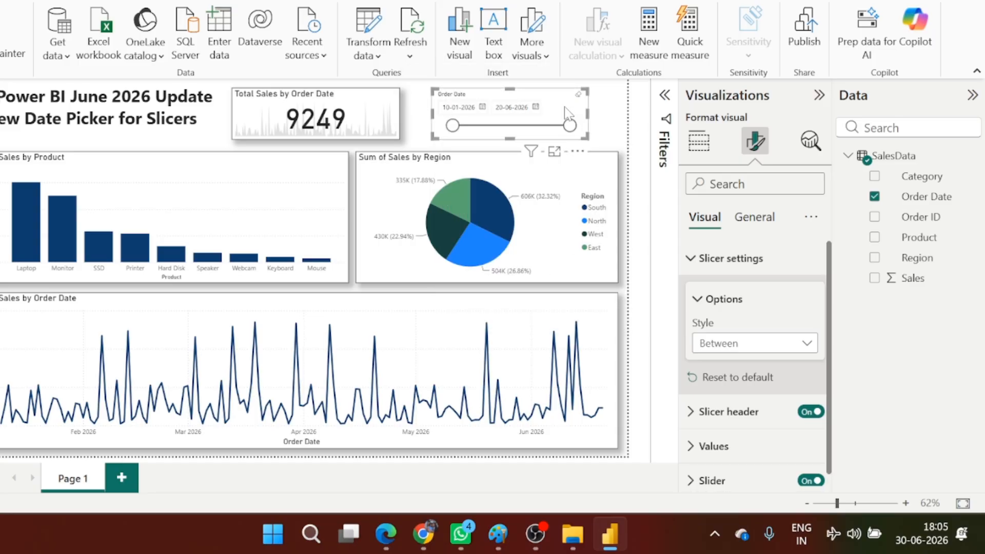
Switch the Order Date slicer to the Relative Date style and filter the report to This Month
{"action": "left_click", "coordinate": [741, 349]}
{"action": "left_click", "coordinate": [723, 280]}
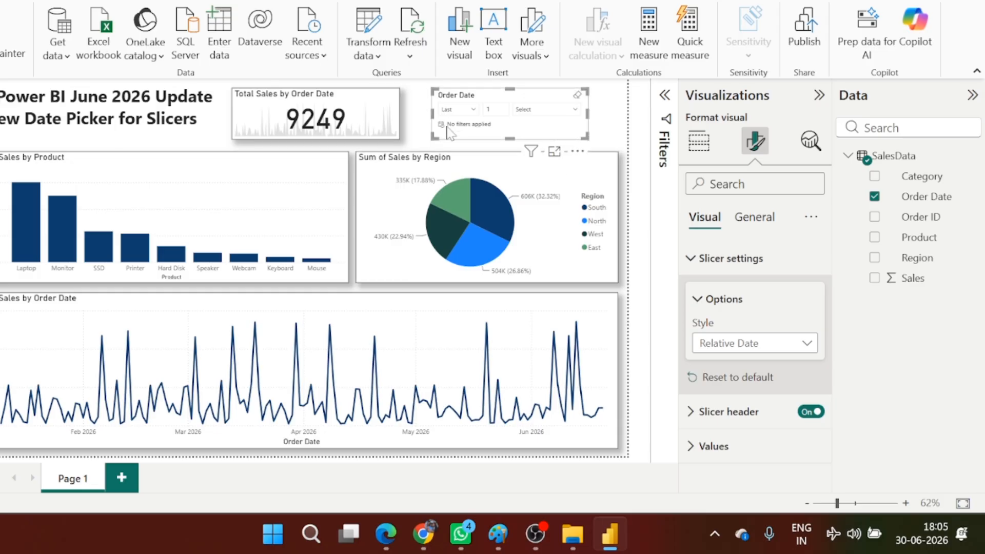
{"action": "left_click", "coordinate": [457, 109]}
{"action": "left_click", "coordinate": [454, 160]}
{"action": "left_click", "coordinate": [523, 110]}
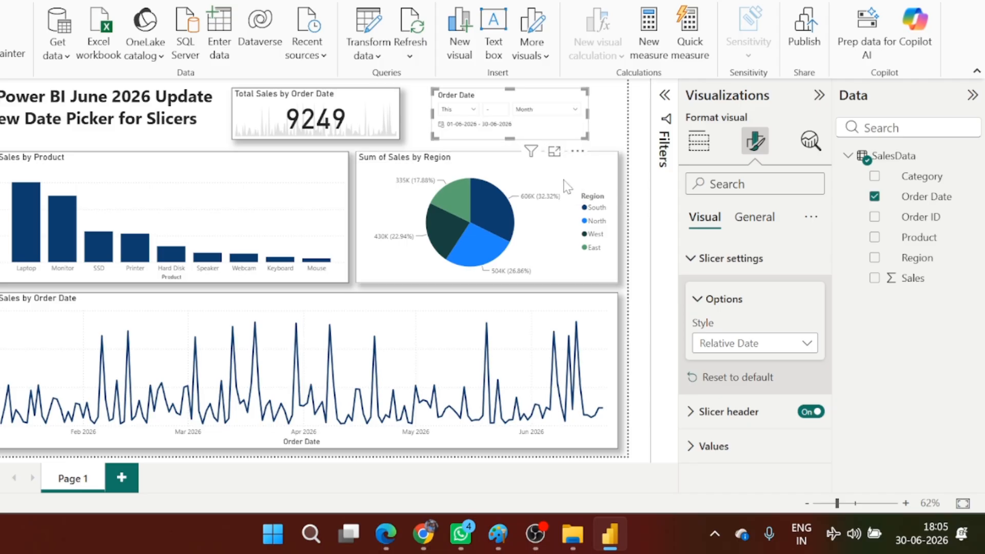
{"action": "left_click", "coordinate": [546, 177]}
{"action": "key", "text": "Escape"}
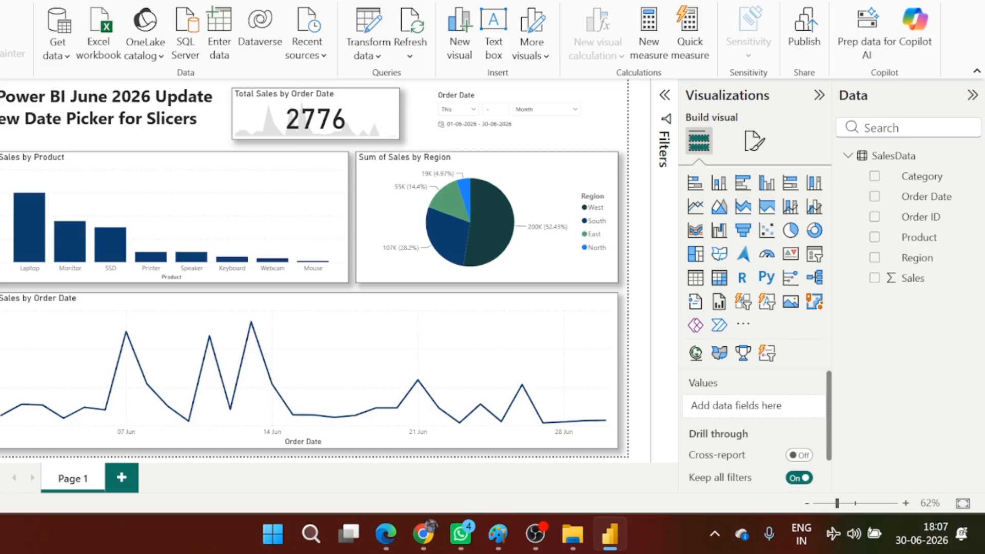
Check the preview feature "Date picker slicer to set relative and manual date ranges" in the global options and accept the dialog
{"action": "left_click", "coordinate": [0, 0]}
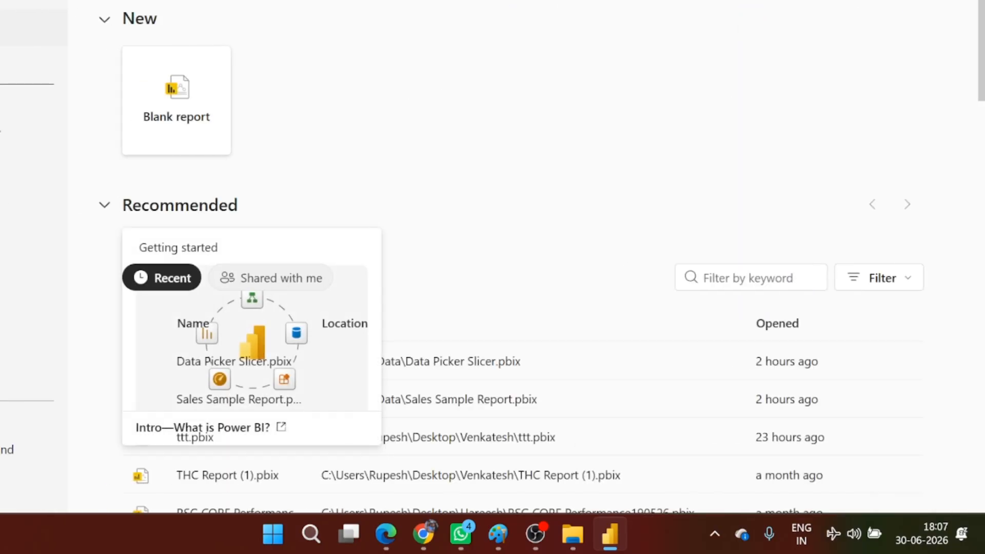
{"action": "left_click", "coordinate": [16, 452]}
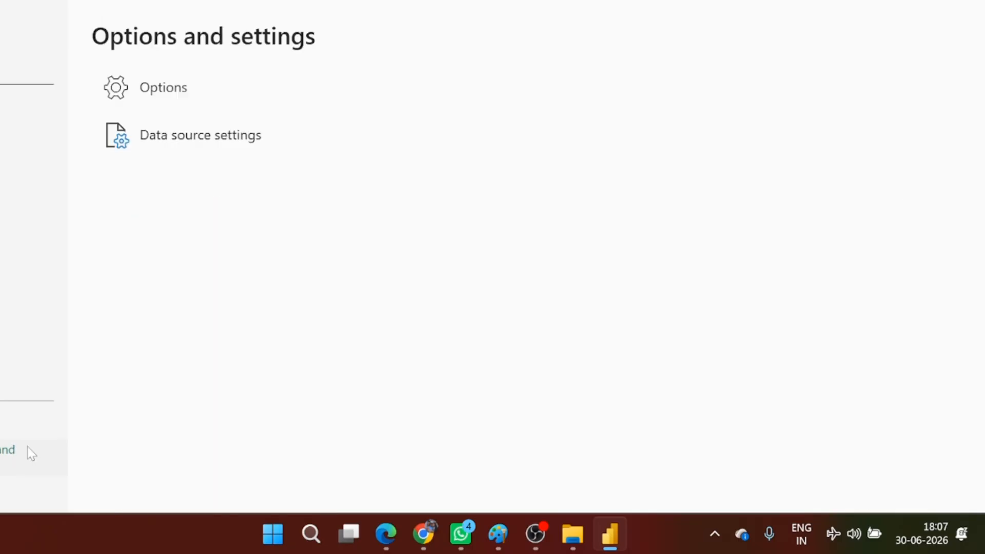
{"action": "left_click", "coordinate": [169, 98]}
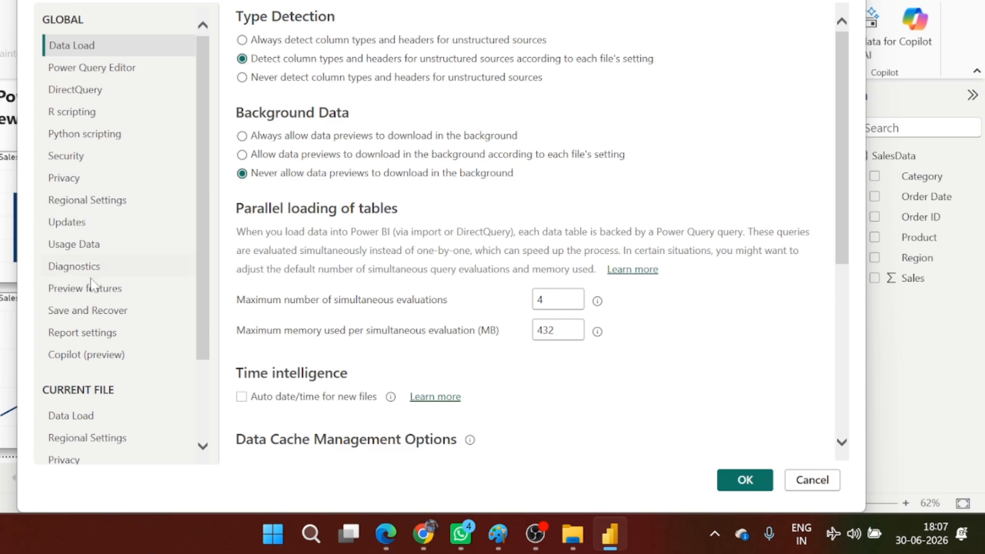
{"action": "left_click", "coordinate": [92, 292]}
{"action": "scroll", "coordinate": [497, 301], "scroll_direction": "down", "scroll_amount": 6}
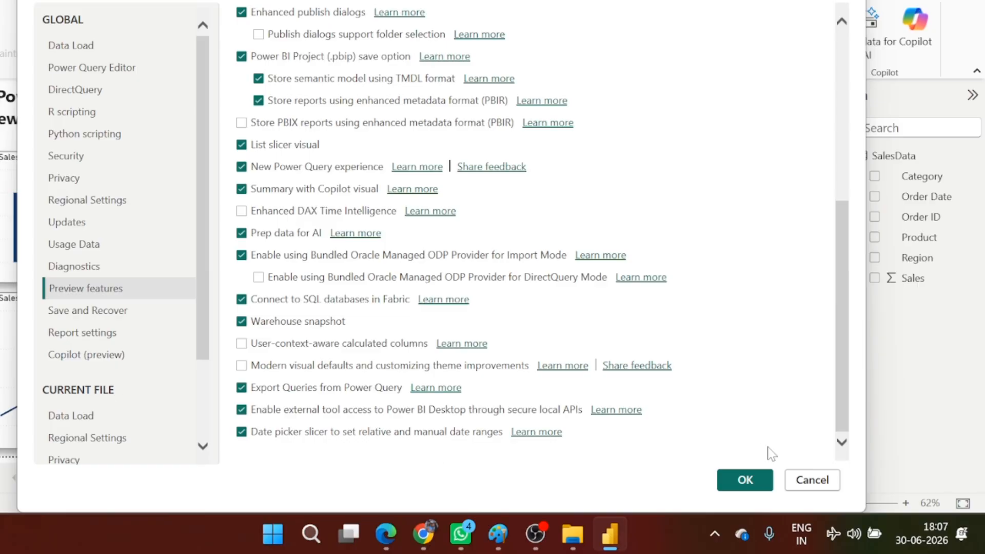
{"action": "left_click", "coordinate": [750, 470]}
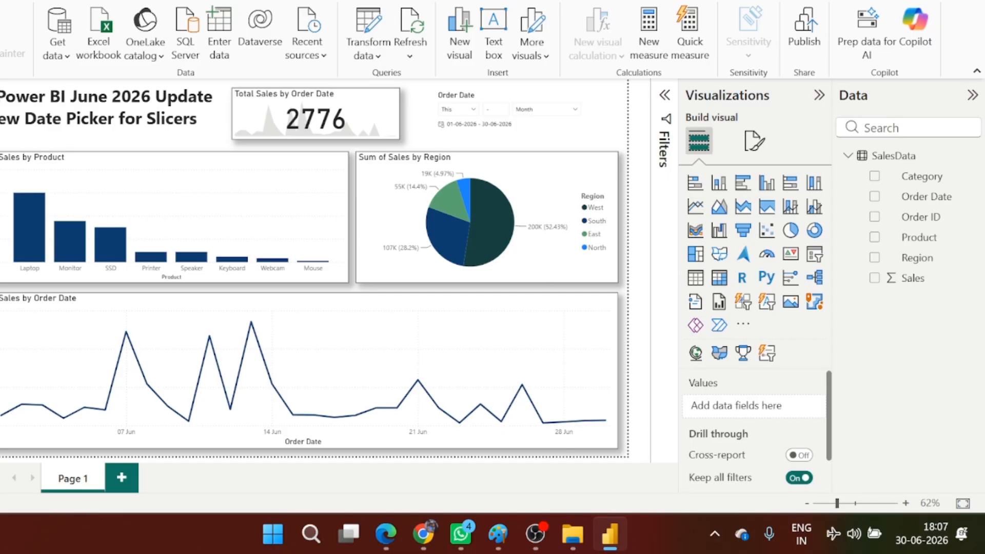
Replace the existing slicer with a new Order Date slicer placed above the Sum of Sales by Region chart and shrunk to card height
{"action": "left_click", "coordinate": [481, 96]}
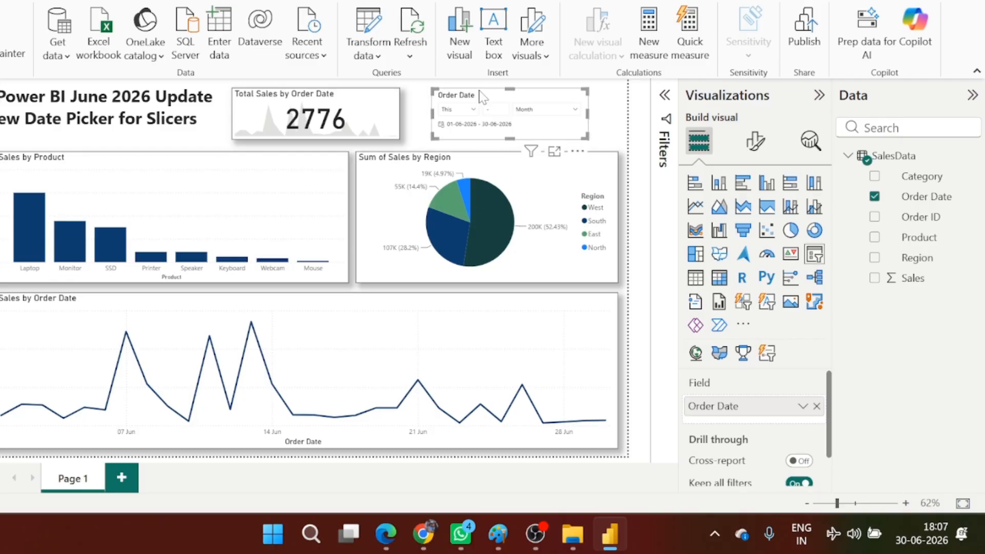
{"action": "key", "text": "Delete"}
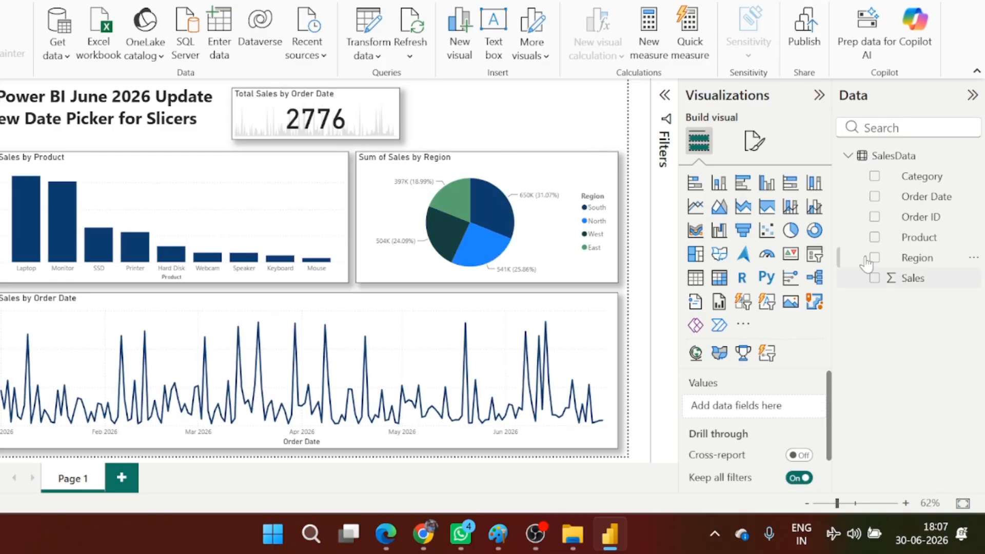
{"action": "left_click", "coordinate": [814, 255]}
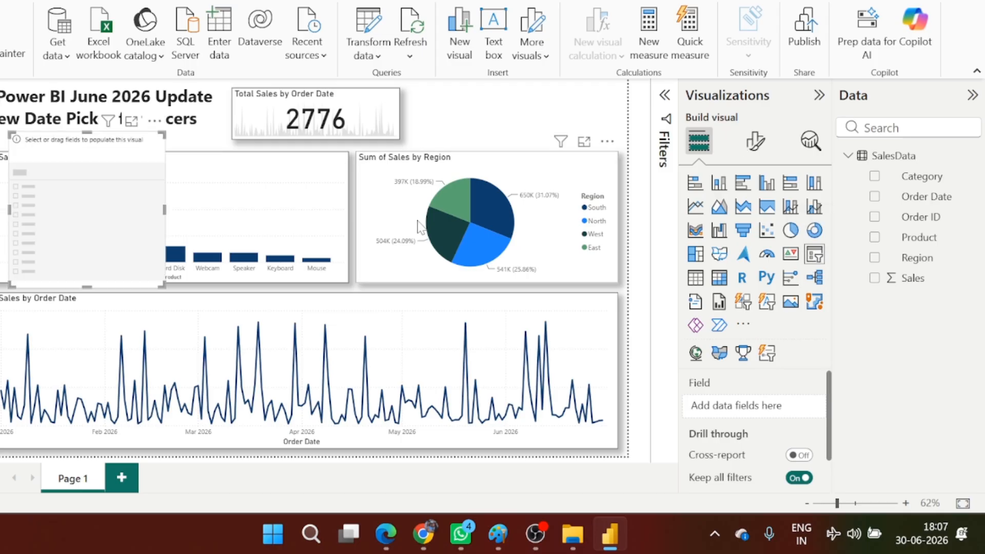
{"action": "left_click_drag", "start_coordinate": [67, 194], "coordinate": [485, 152]}
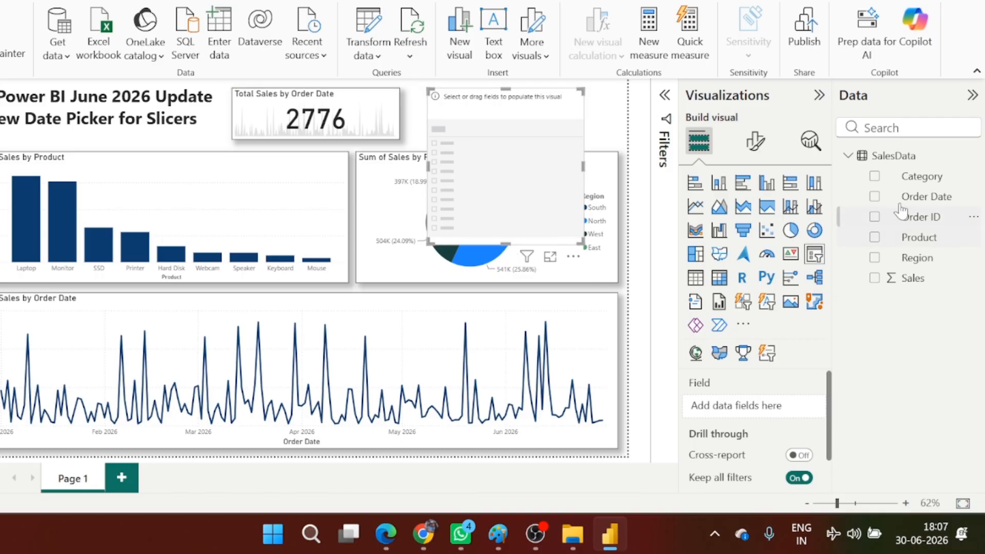
{"action": "left_click", "coordinate": [875, 197]}
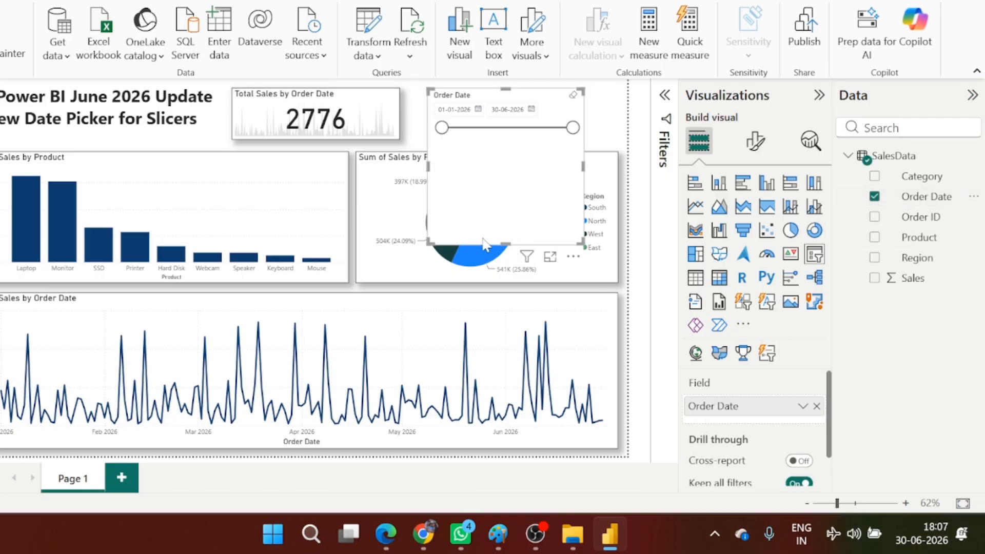
{"action": "left_click_drag", "start_coordinate": [509, 236], "coordinate": [512, 144]}
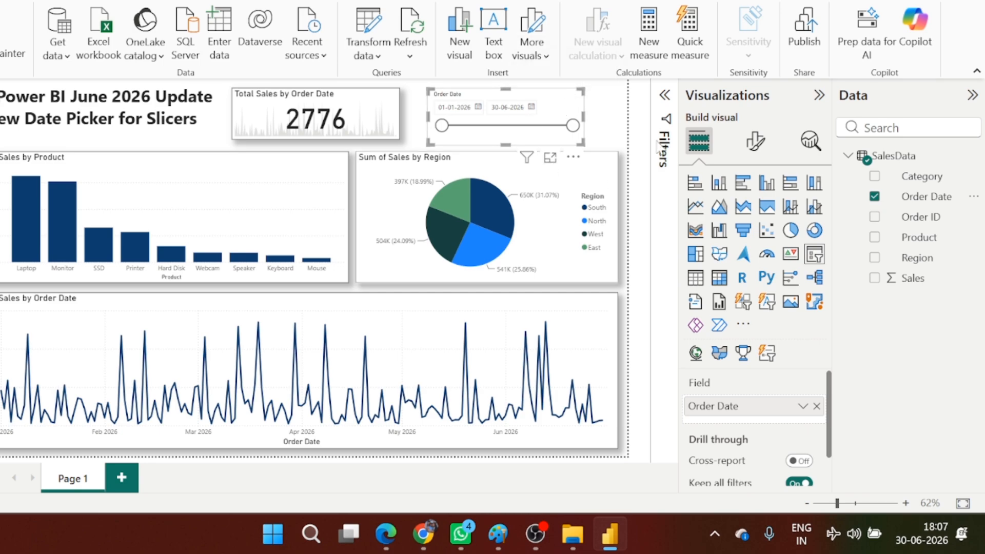
Set the new Order Date slicer's style to Date Picker
{"action": "left_click", "coordinate": [752, 141]}
{"action": "left_click", "coordinate": [751, 275]}
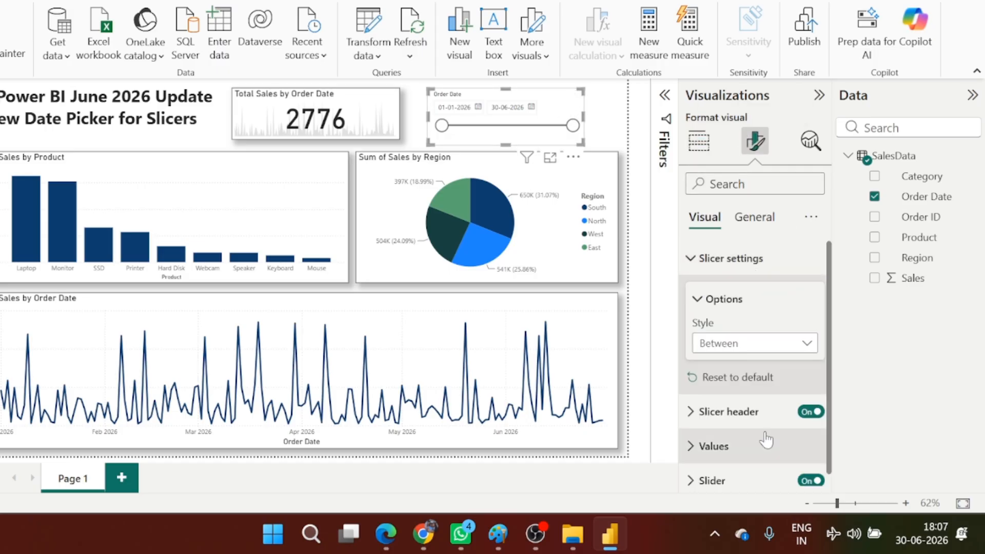
{"action": "left_click", "coordinate": [740, 343]}
{"action": "left_click", "coordinate": [744, 322]}
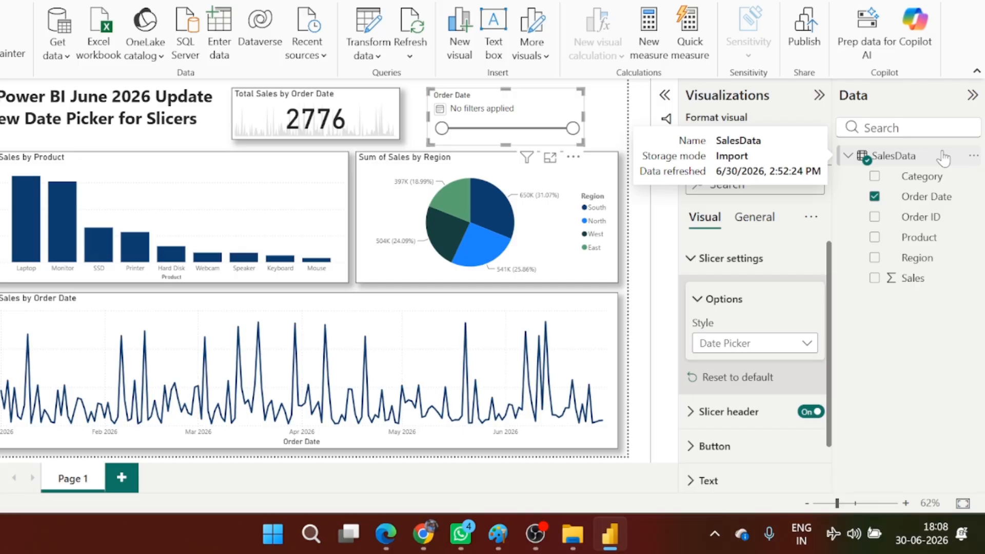
Filter the Order Date slicer to the last 7 days relative to the last date, with an offset of -1 day
{"action": "left_click", "coordinate": [442, 114]}
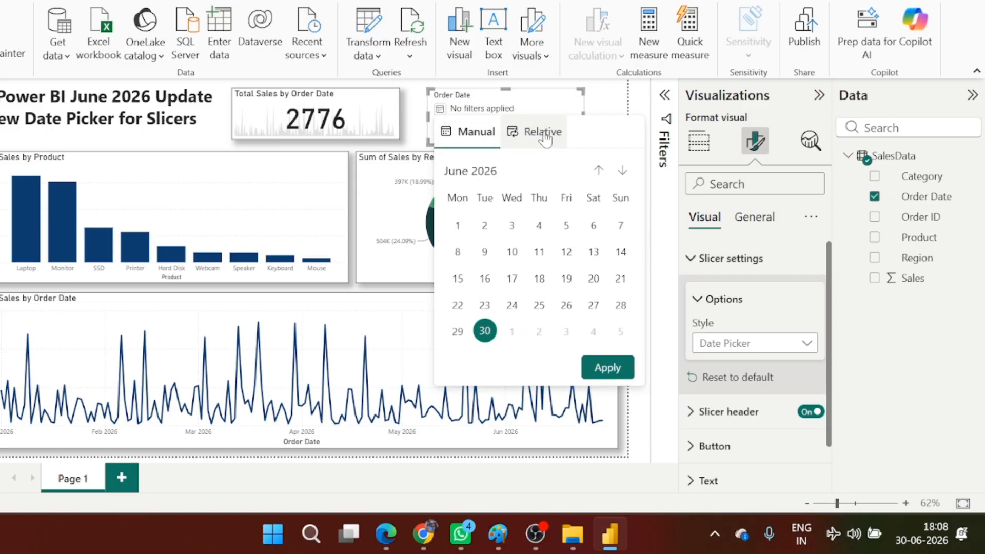
{"action": "left_click", "coordinate": [545, 134]}
{"action": "left_click", "coordinate": [475, 135]}
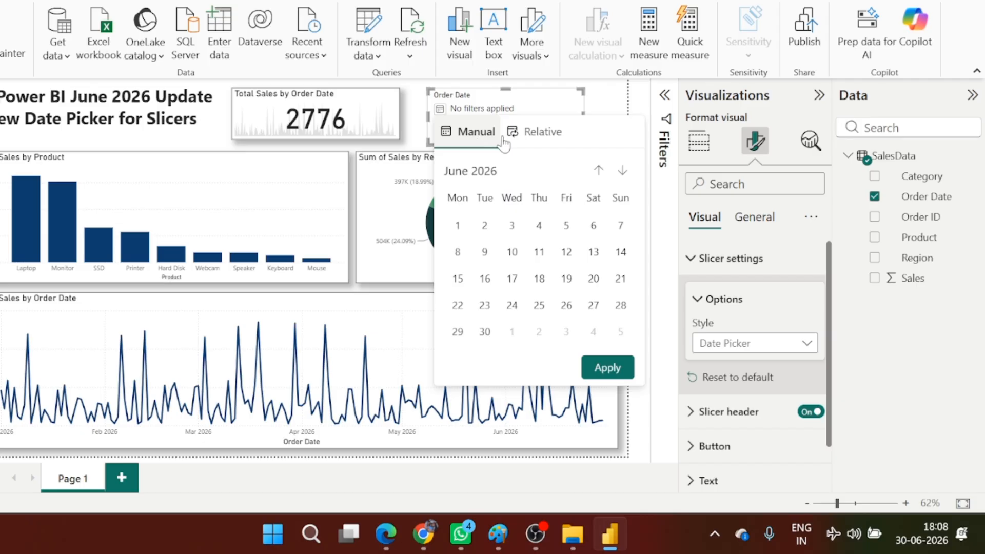
{"action": "left_click", "coordinate": [545, 141]}
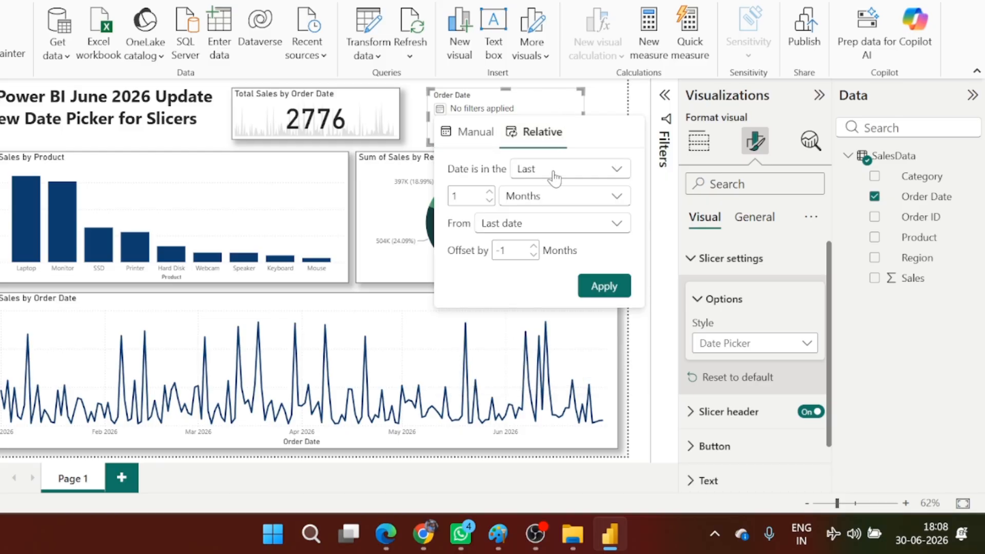
{"action": "double_click", "coordinate": [454, 196]}
{"action": "type", "text": "7"}
{"action": "left_click", "coordinate": [561, 203]}
{"action": "left_click", "coordinate": [550, 220]}
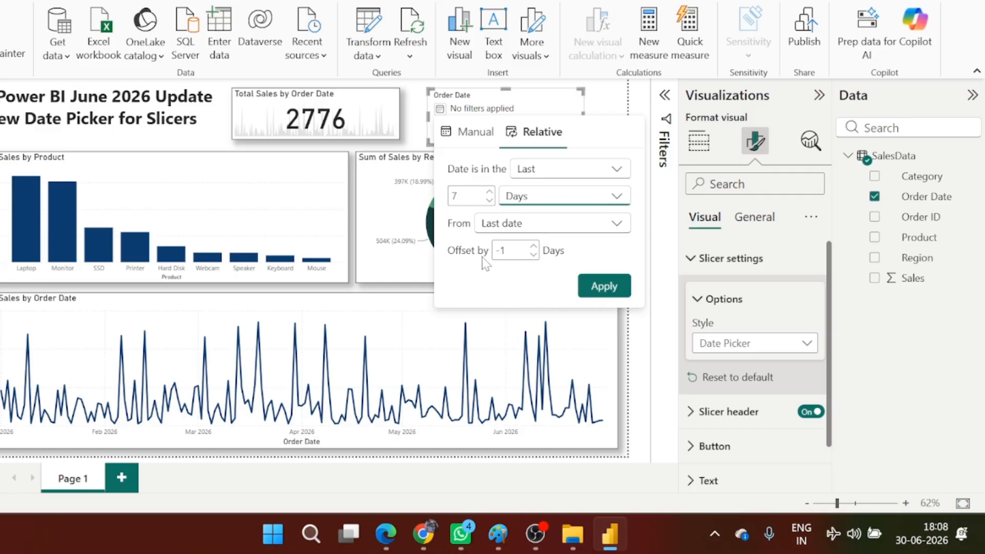
{"action": "double_click", "coordinate": [501, 250]}
{"action": "left_click", "coordinate": [601, 287]}
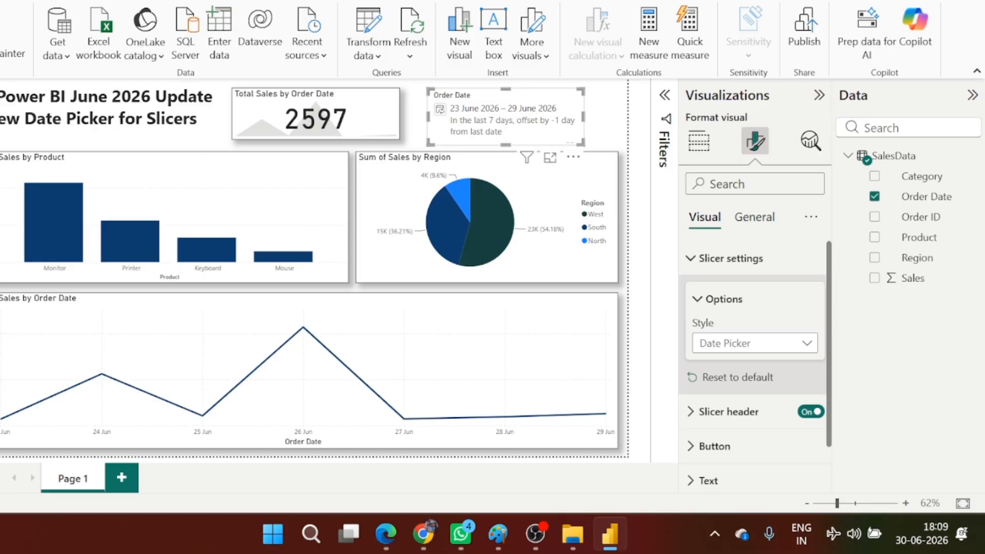
Set a manual Order Date range from 10 June 2026 to 20 June 2026 in the slicer and apply it
{"action": "left_click", "coordinate": [442, 112]}
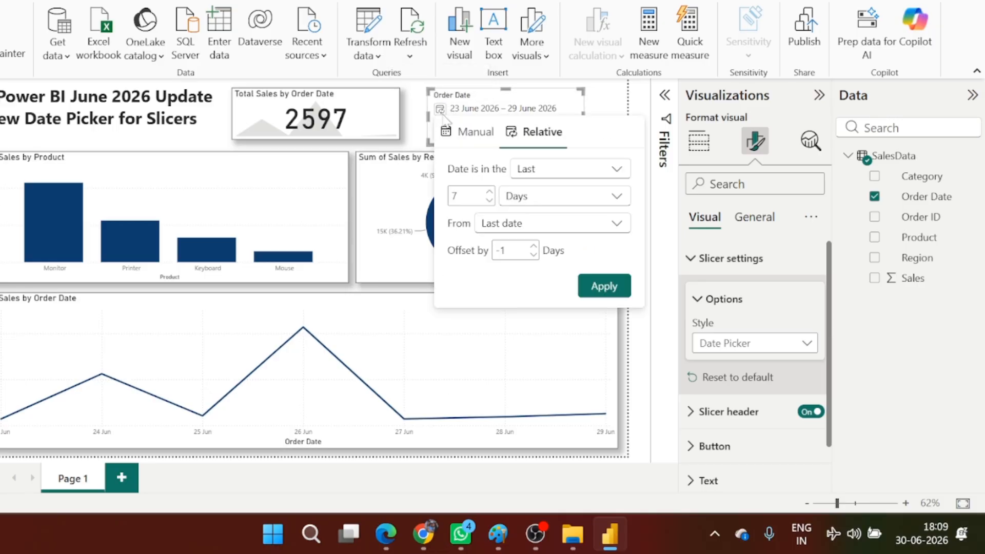
{"action": "left_click", "coordinate": [444, 114]}
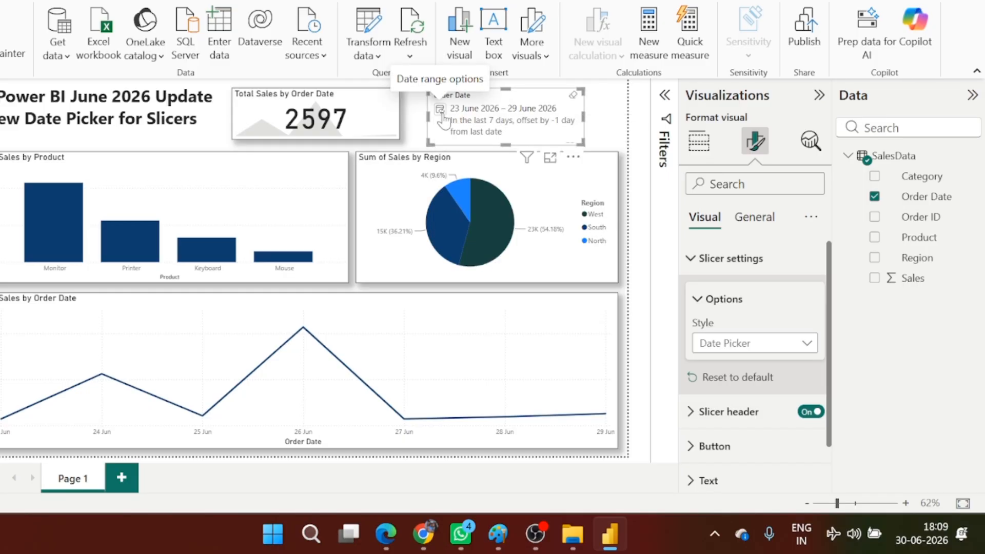
{"action": "left_click", "coordinate": [441, 114]}
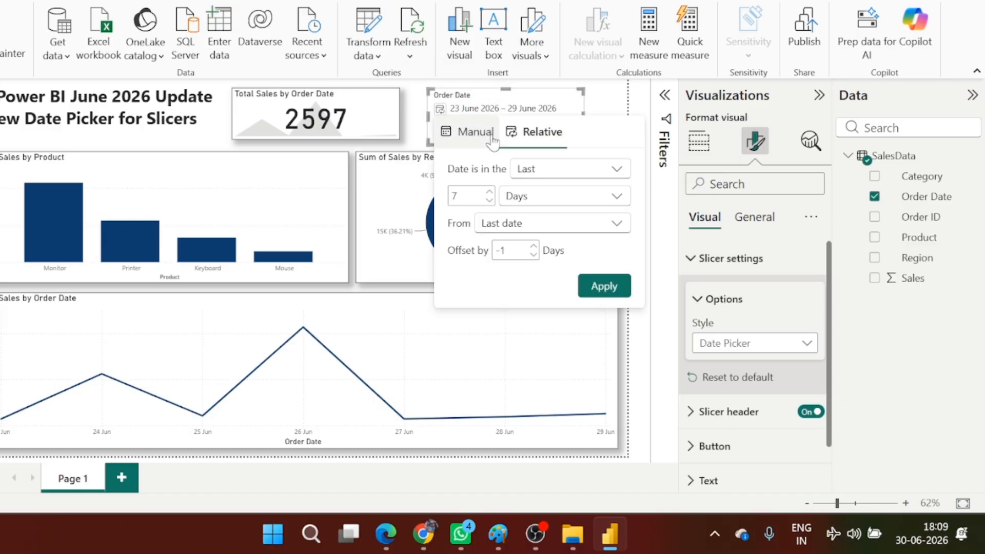
{"action": "left_click", "coordinate": [465, 132]}
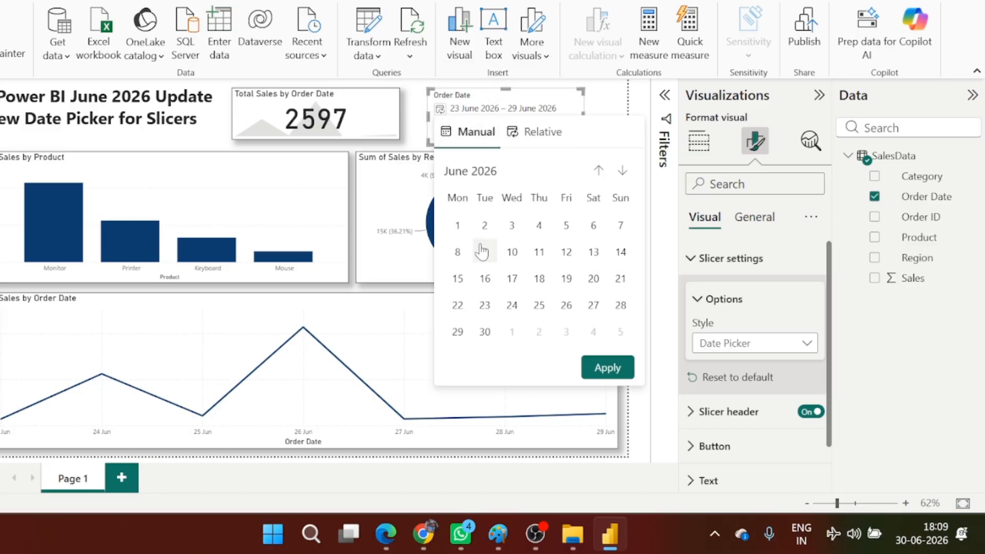
{"action": "left_click", "coordinate": [511, 254]}
{"action": "left_click", "coordinate": [594, 280]}
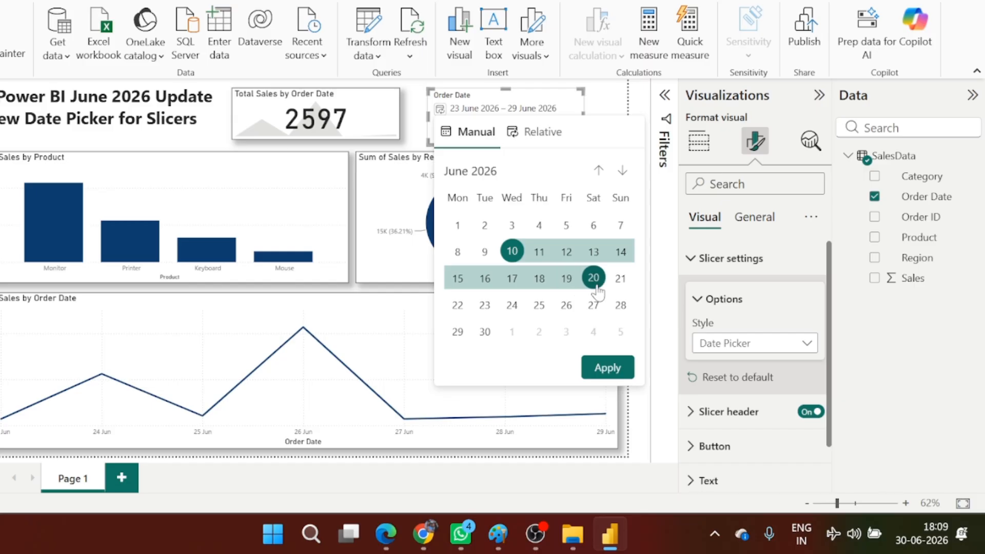
{"action": "left_click", "coordinate": [615, 372]}
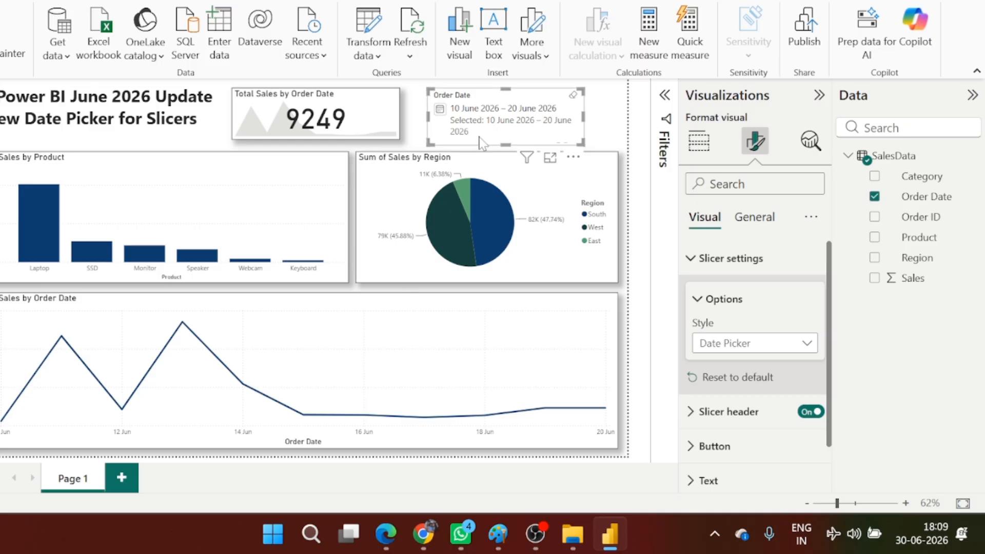
Filter the Order Date slicer to This Month relative to the last date, with the offset set to 0 months
{"action": "left_click", "coordinate": [447, 117]}
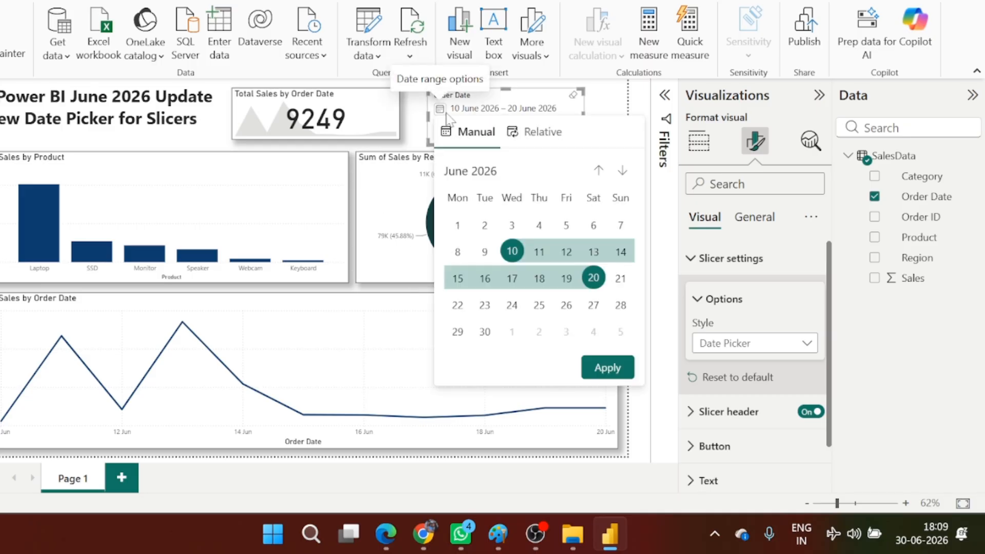
{"action": "left_click", "coordinate": [543, 133]}
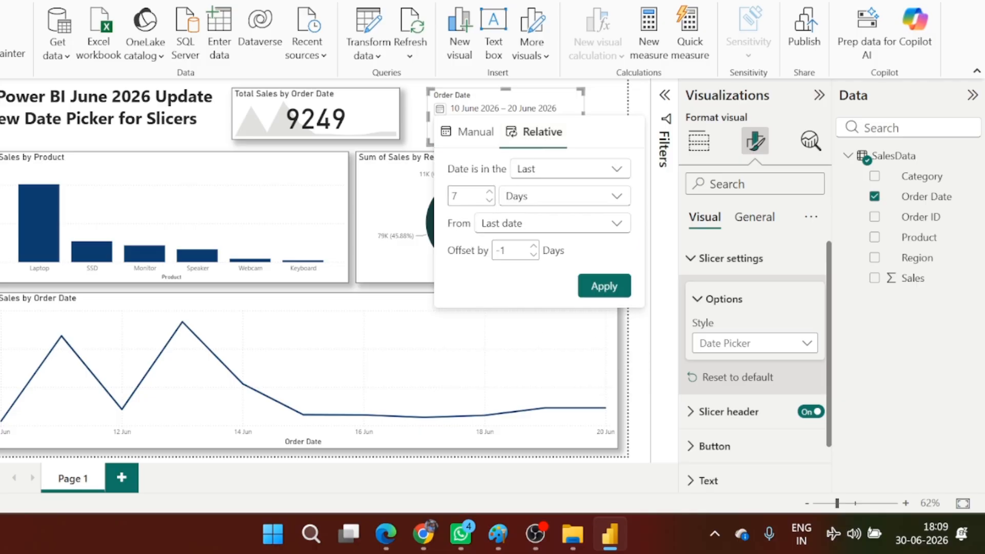
{"action": "left_click", "coordinate": [534, 174]}
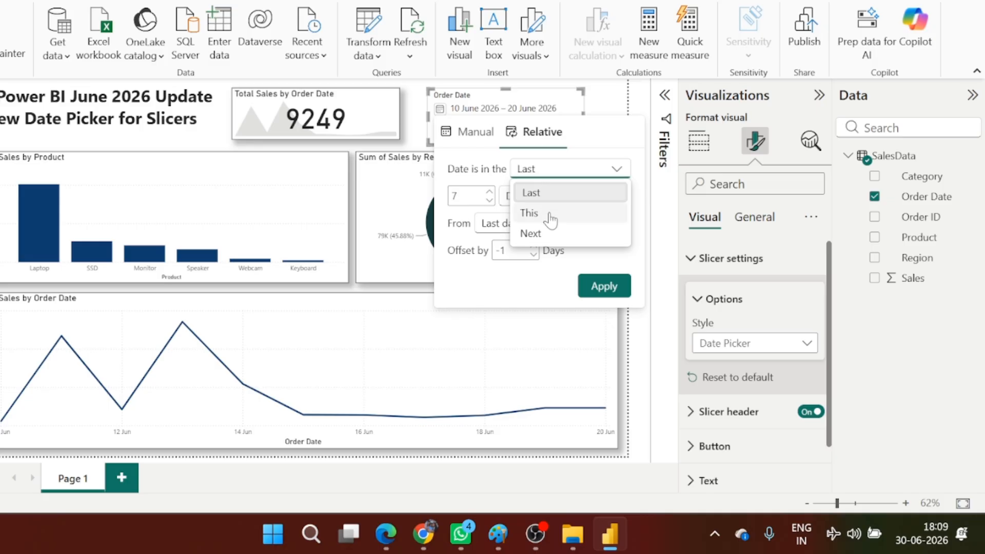
{"action": "left_click", "coordinate": [549, 214]}
{"action": "left_click", "coordinate": [551, 197]}
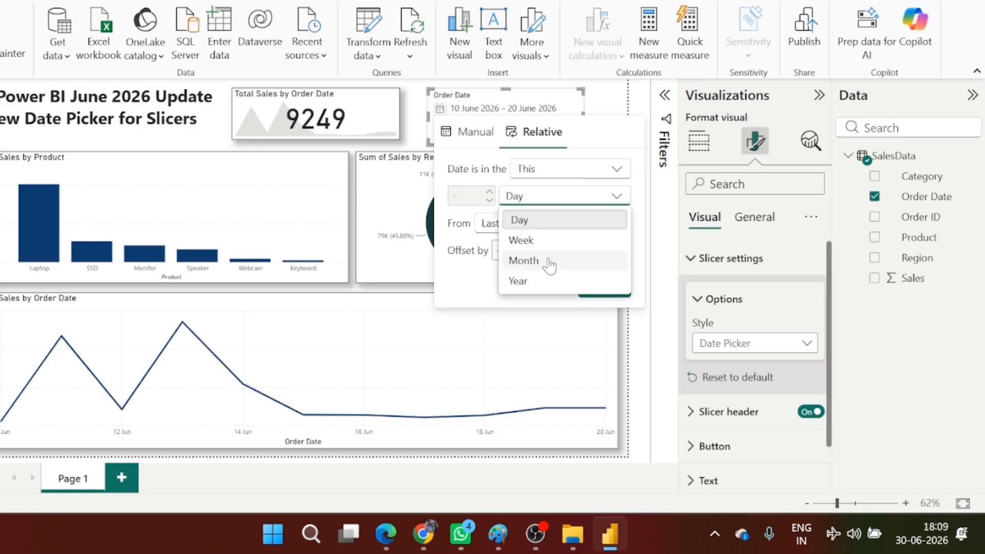
{"action": "left_click", "coordinate": [550, 262]}
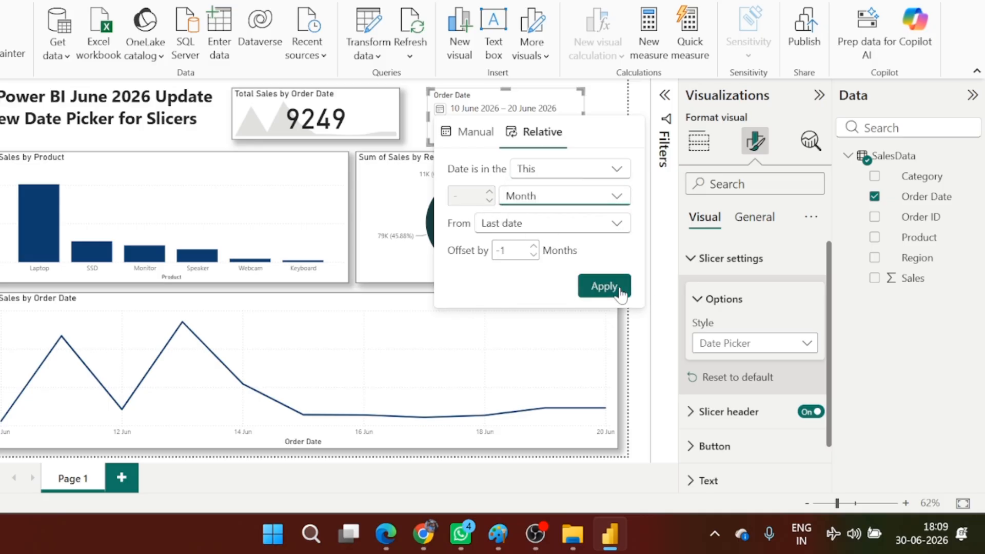
{"action": "double_click", "coordinate": [502, 251]}
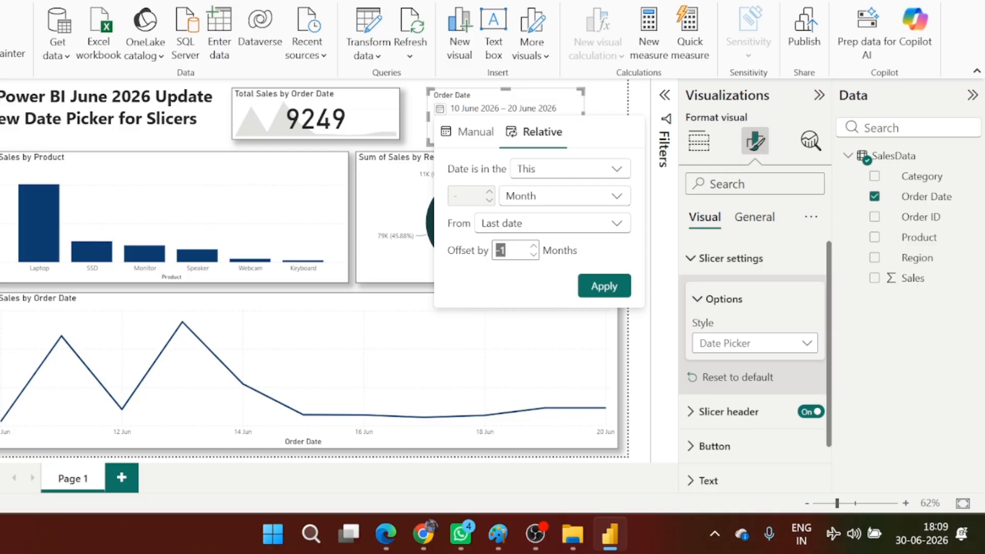
{"action": "type", "text": "0"}
{"action": "left_click", "coordinate": [595, 286]}
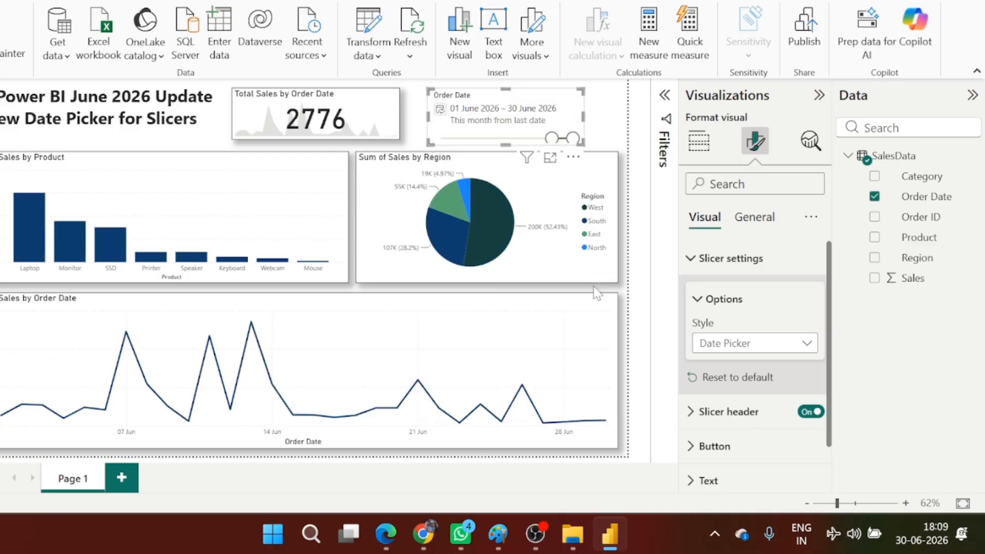
{"action": "left_click", "coordinate": [617, 264]}
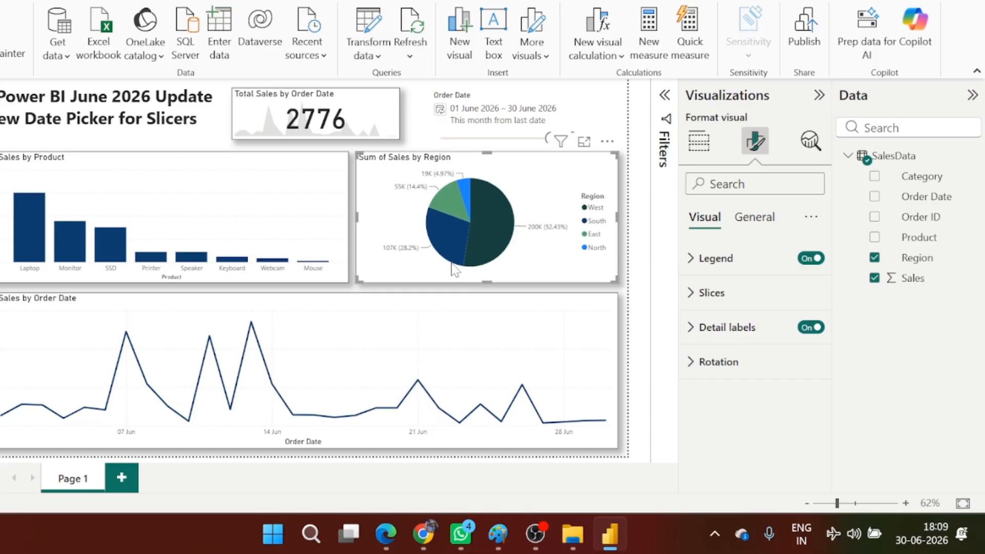
{"action": "left_click", "coordinate": [496, 128]}
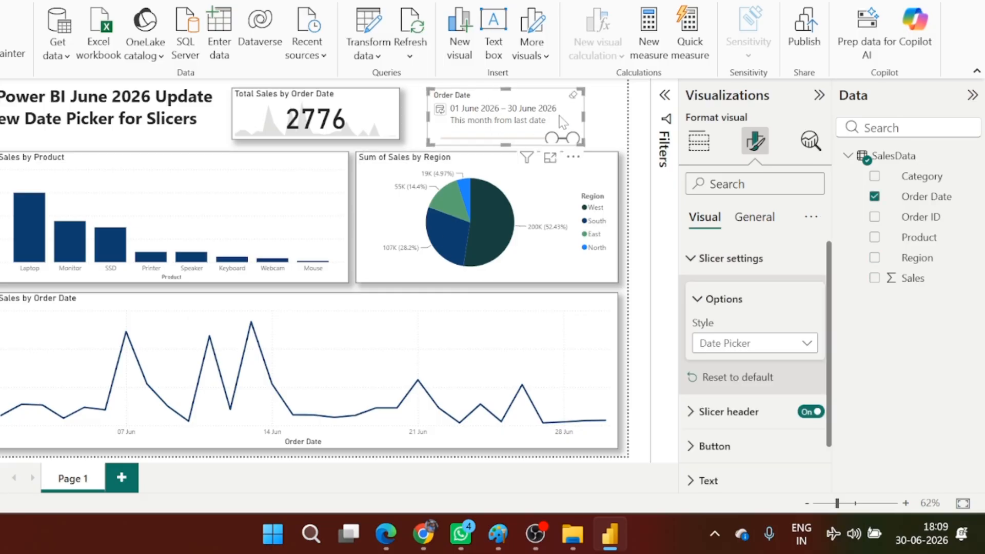